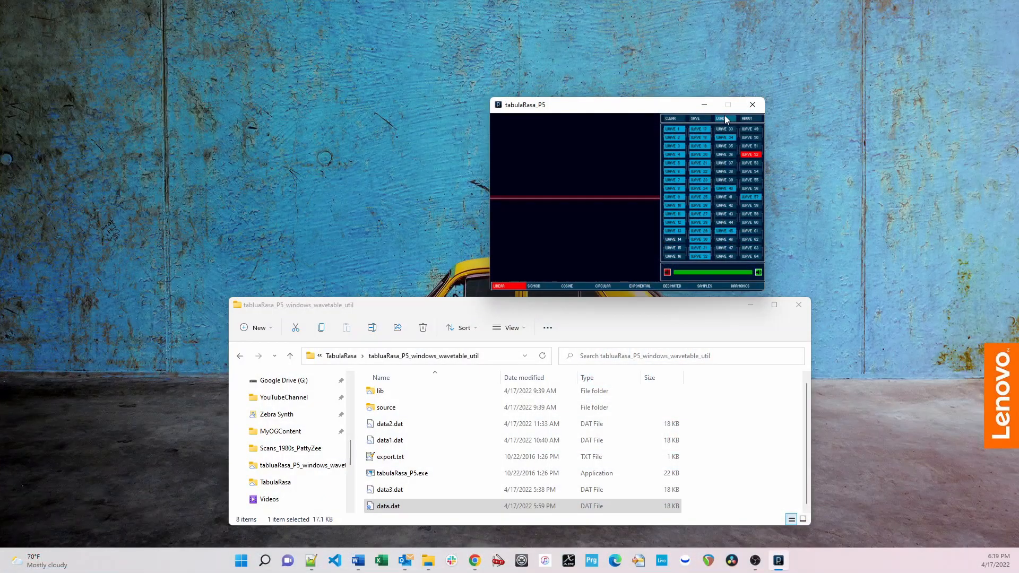
- Load the existing data.dat wavetable file from the tabluaRasa_P5_windows_wavetable_util folder
click(758, 11)
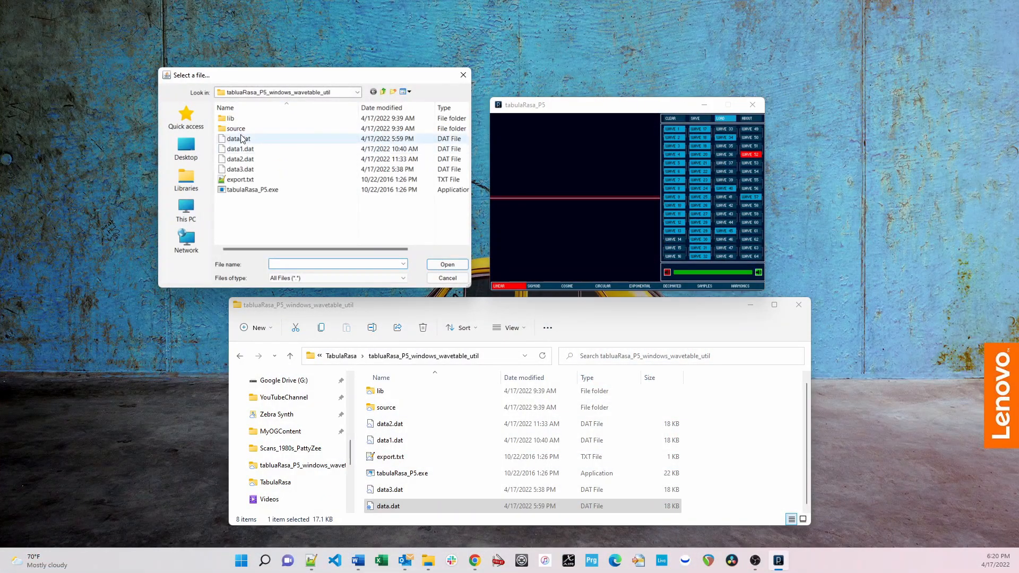
click(240, 140)
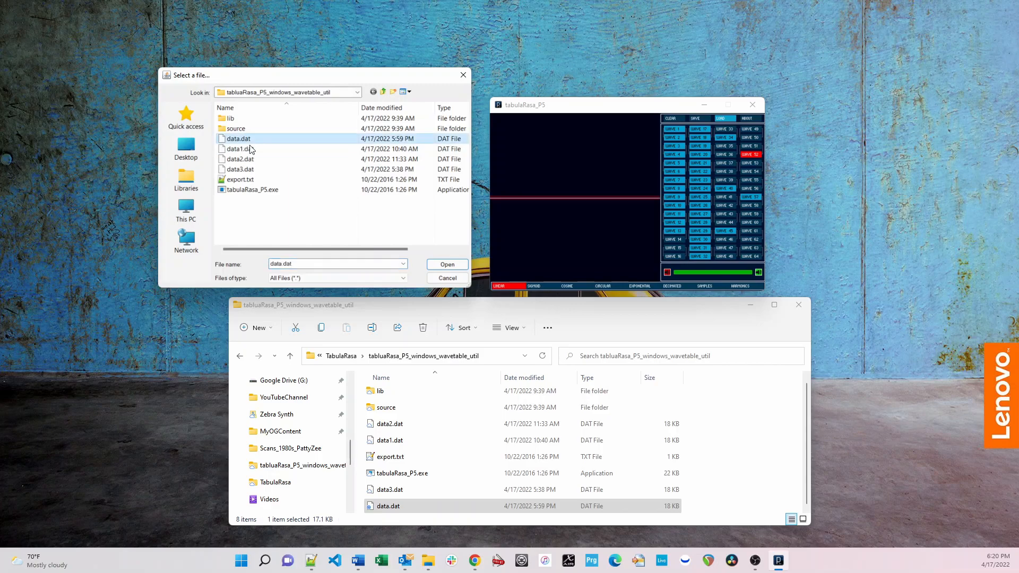
click(442, 264)
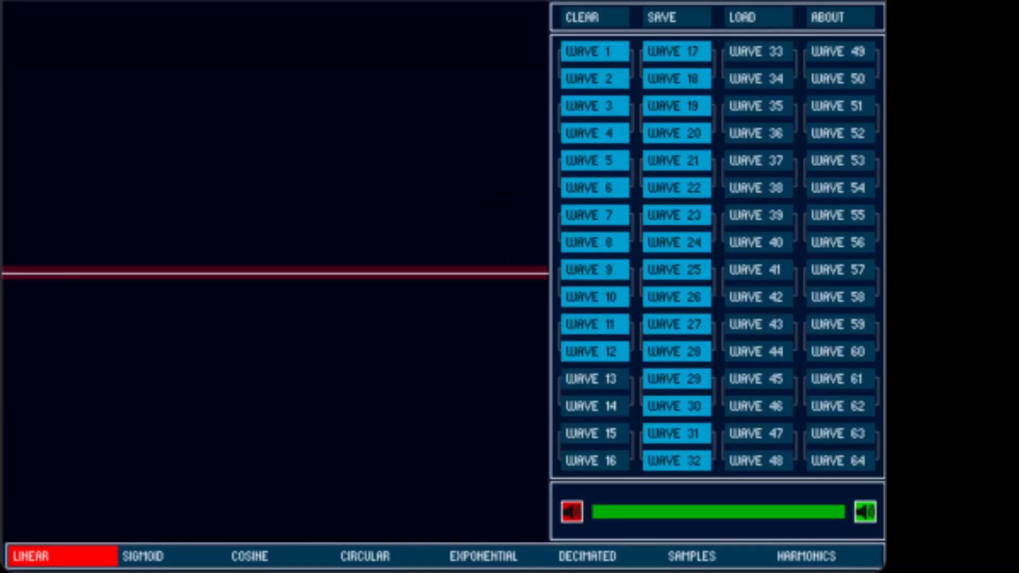
- On Wave 13, draw a linear square wave with the first eight segments at maximum level and the remaining eight at minimum
click(591, 384)
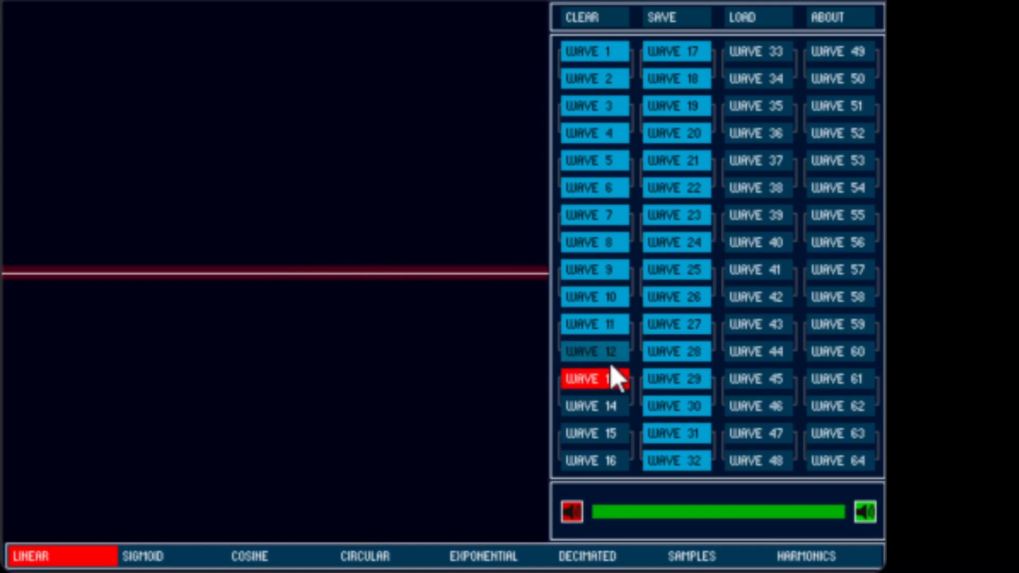
click(598, 378)
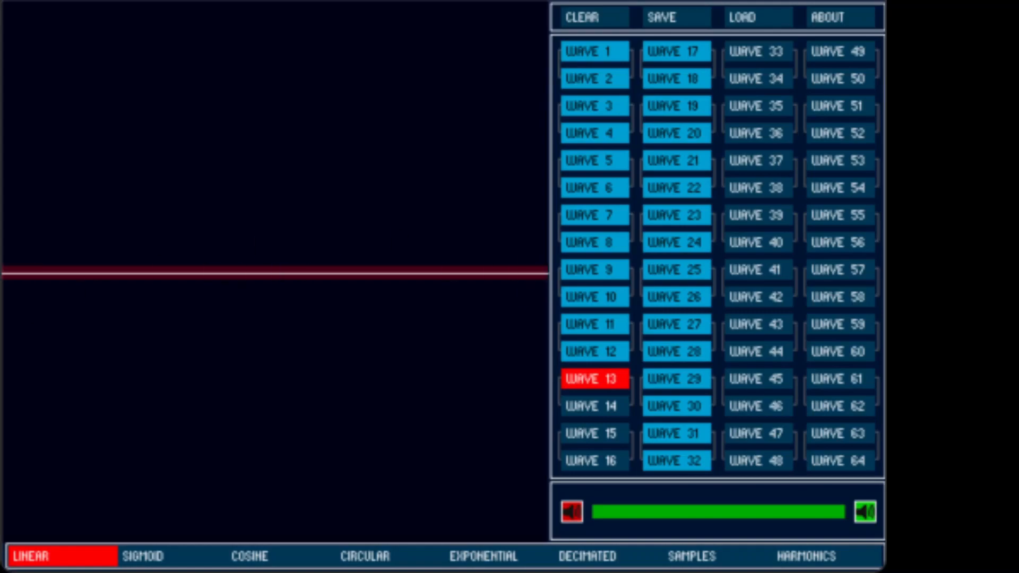
drag(16, 276, 16, 3)
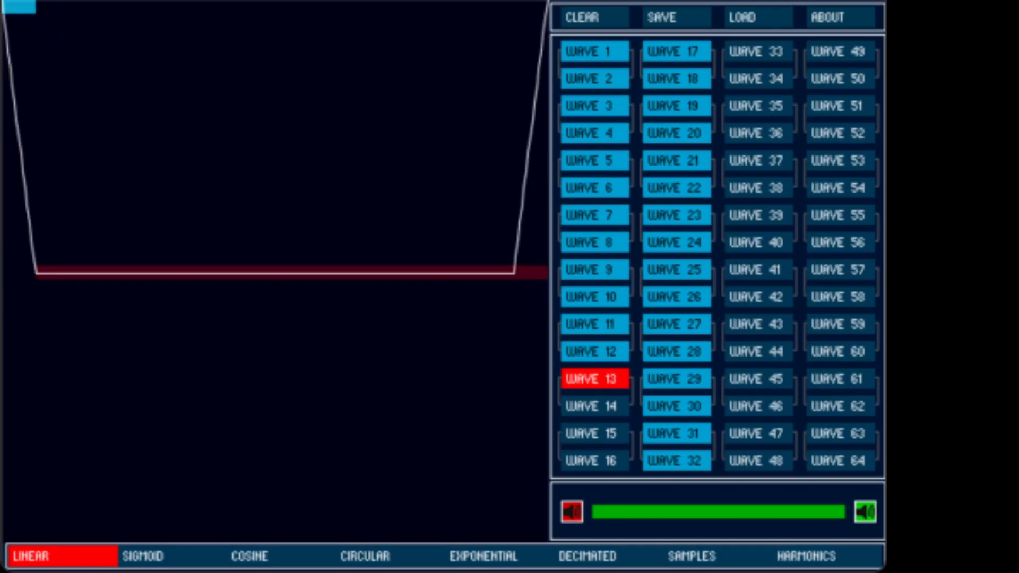
drag(50, 273, 51, 2)
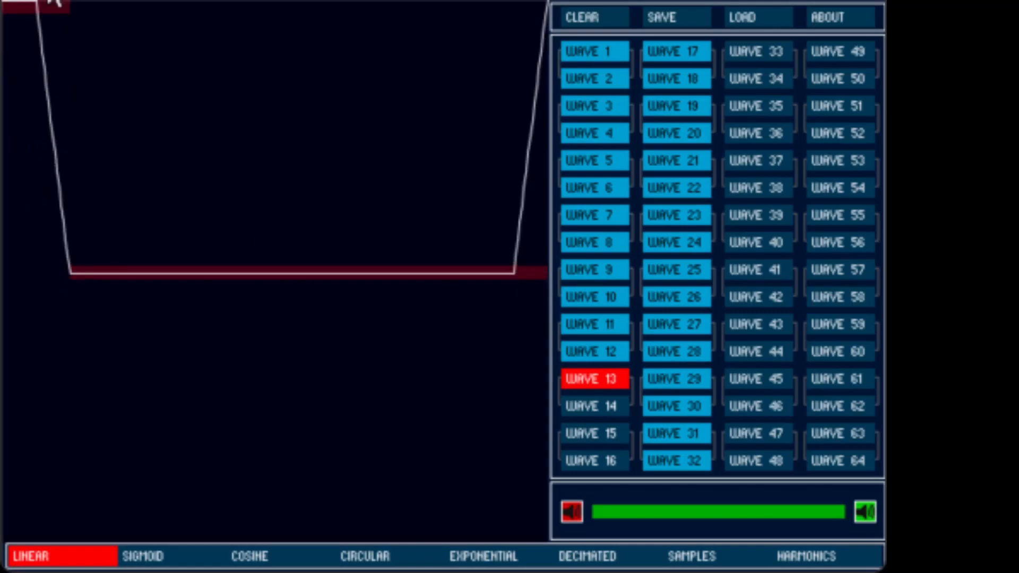
drag(85, 272, 86, 2)
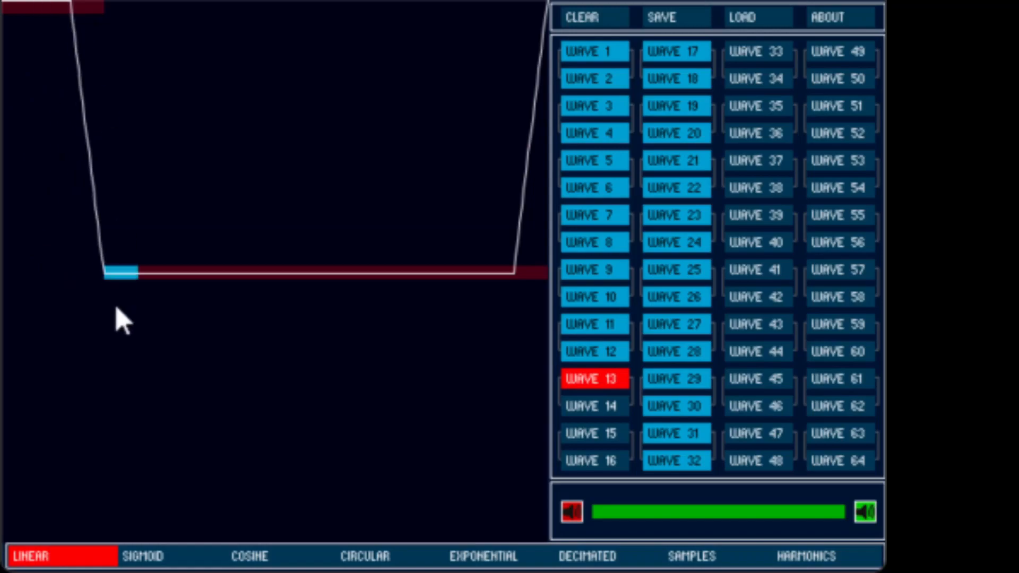
drag(121, 272, 121, 3)
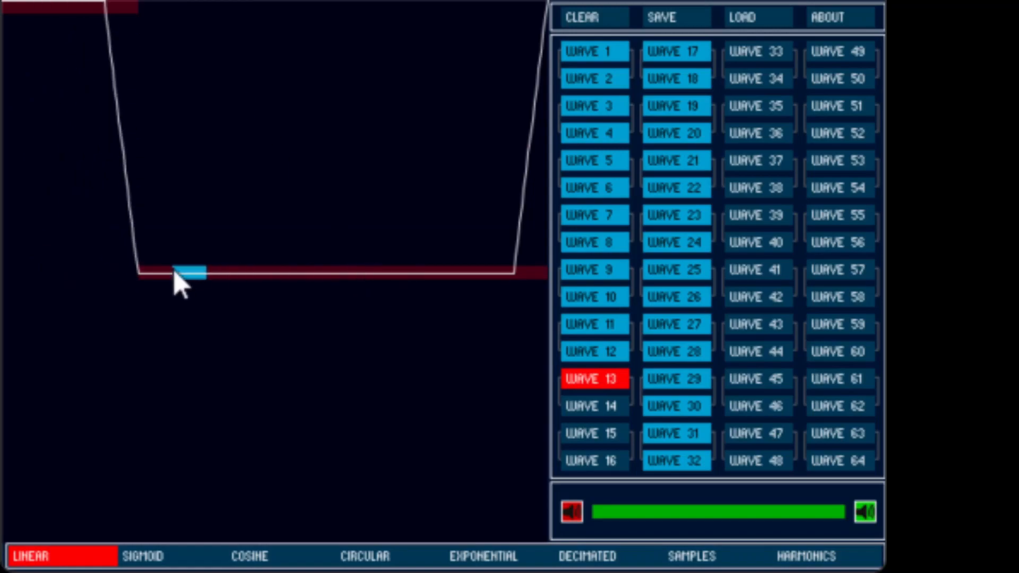
drag(156, 273, 155, 3)
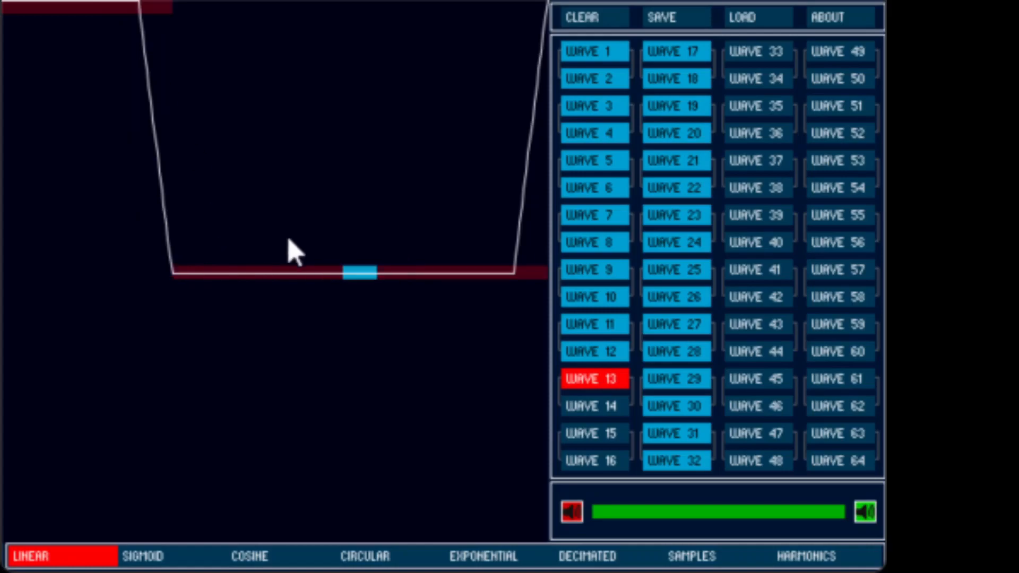
drag(190, 273, 189, 3)
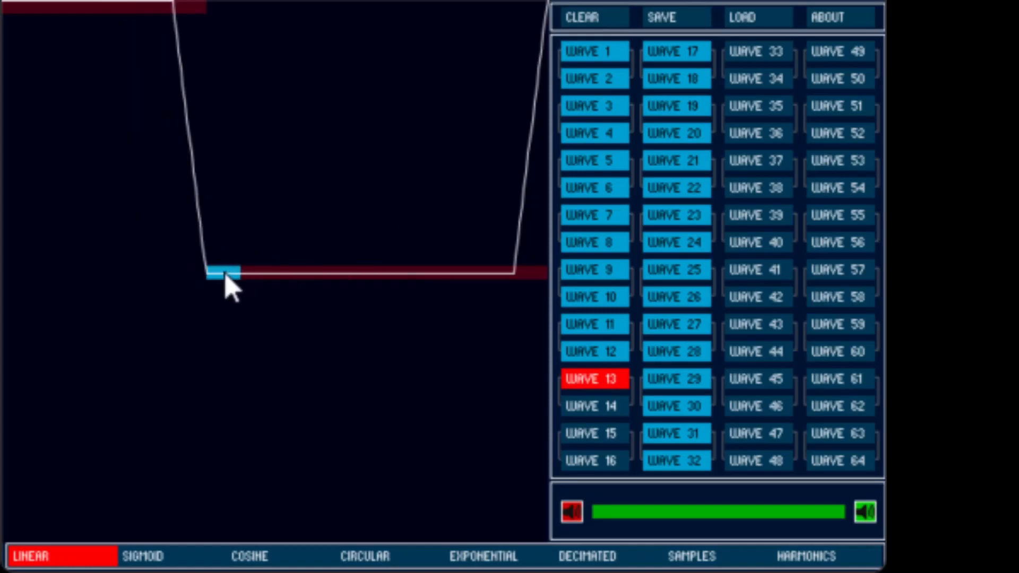
click(530, 258)
drag(531, 269, 531, 536)
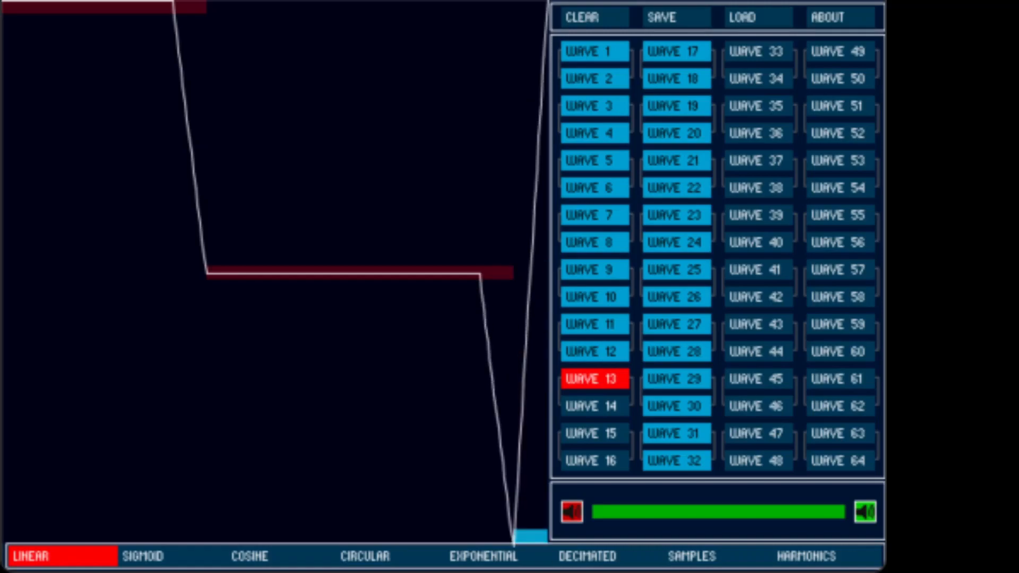
drag(460, 277, 462, 536)
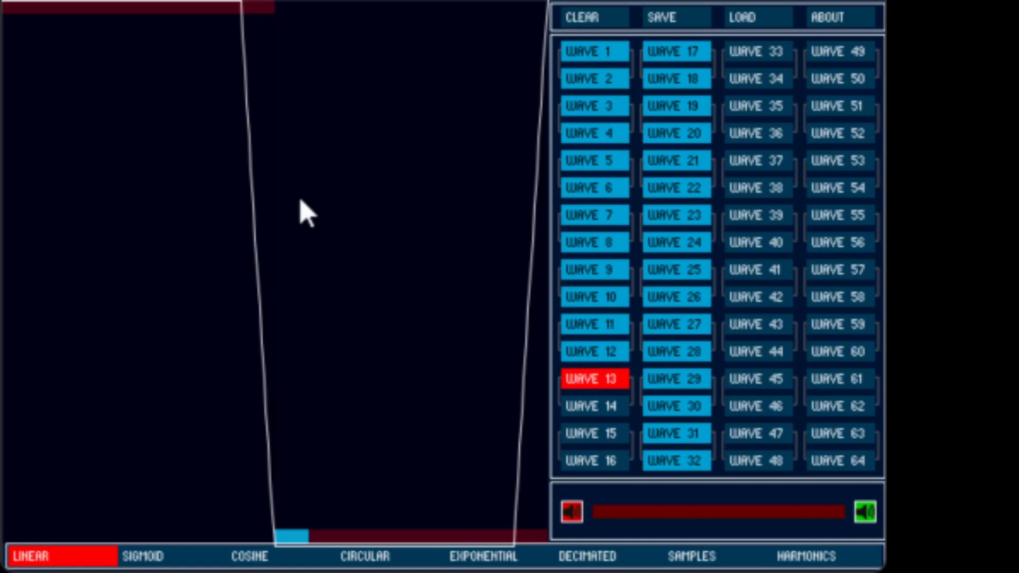
- Shape Wave 13 in Harmonics mode with 1F at full level, progressively lower levels for 2F through 5F, and a small amount of 10F
click(811, 564)
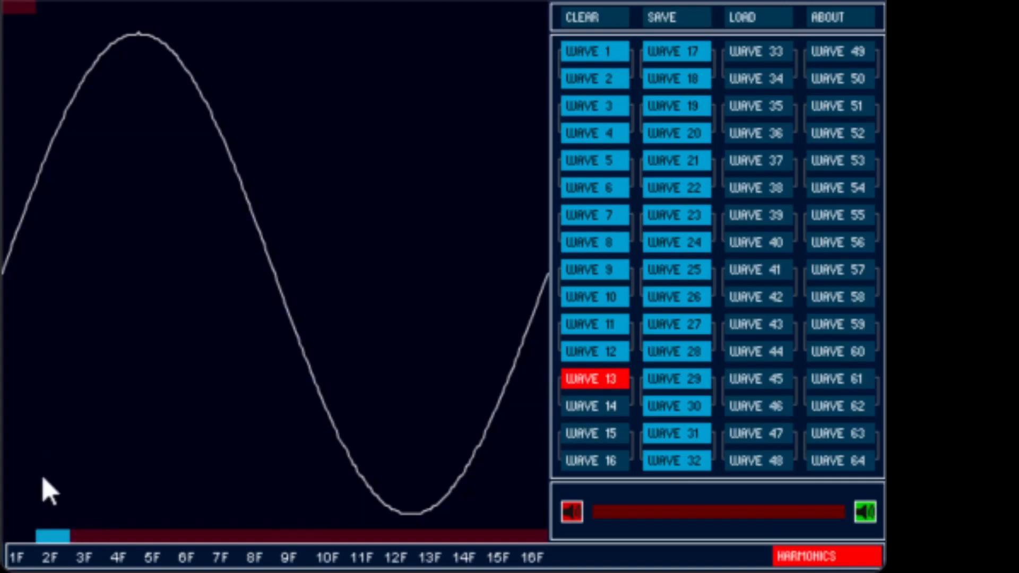
click(26, 7)
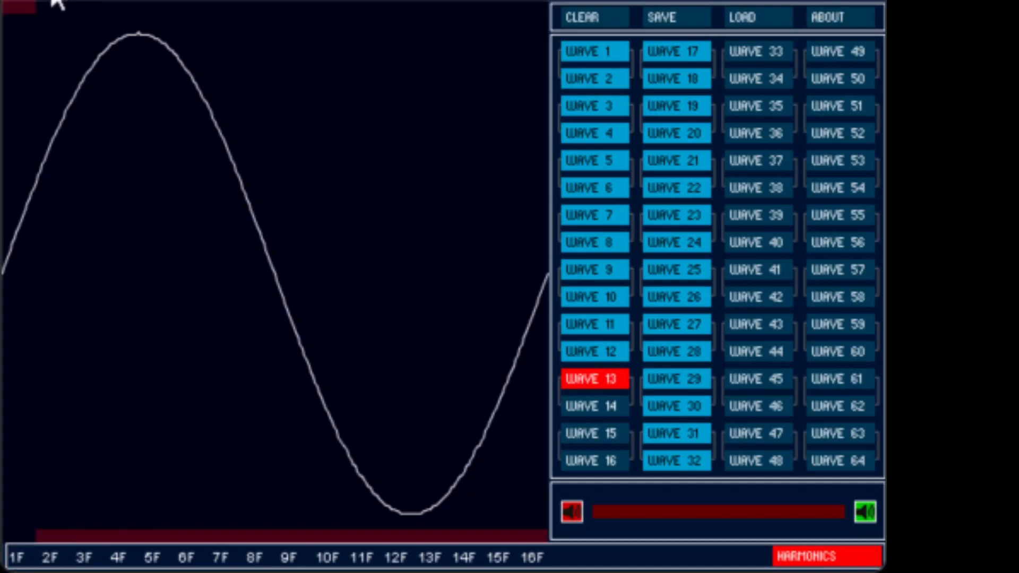
click(13, 9)
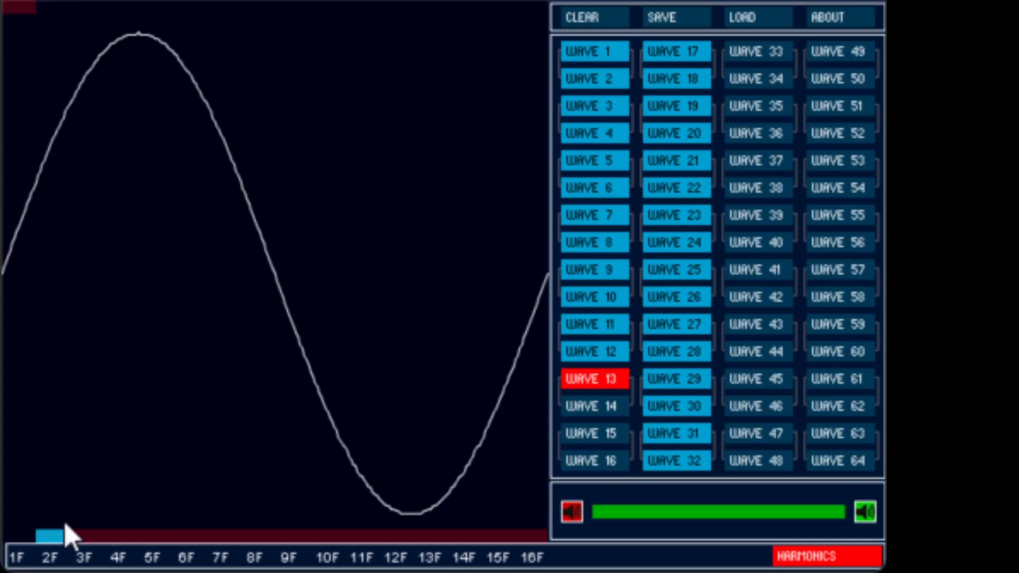
drag(50, 540, 51, 257)
drag(82, 541, 81, 333)
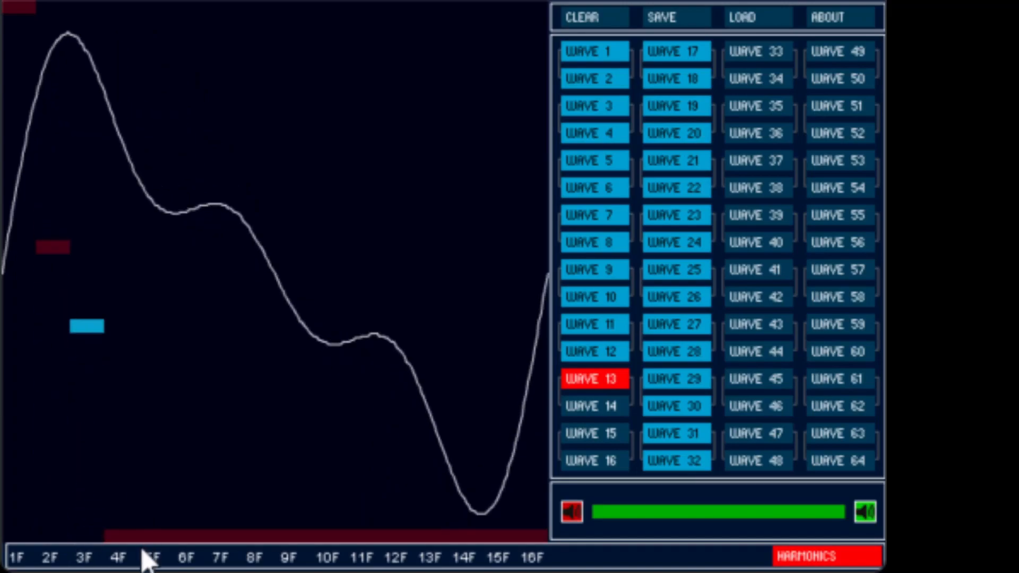
drag(117, 537, 121, 425)
drag(166, 541, 154, 490)
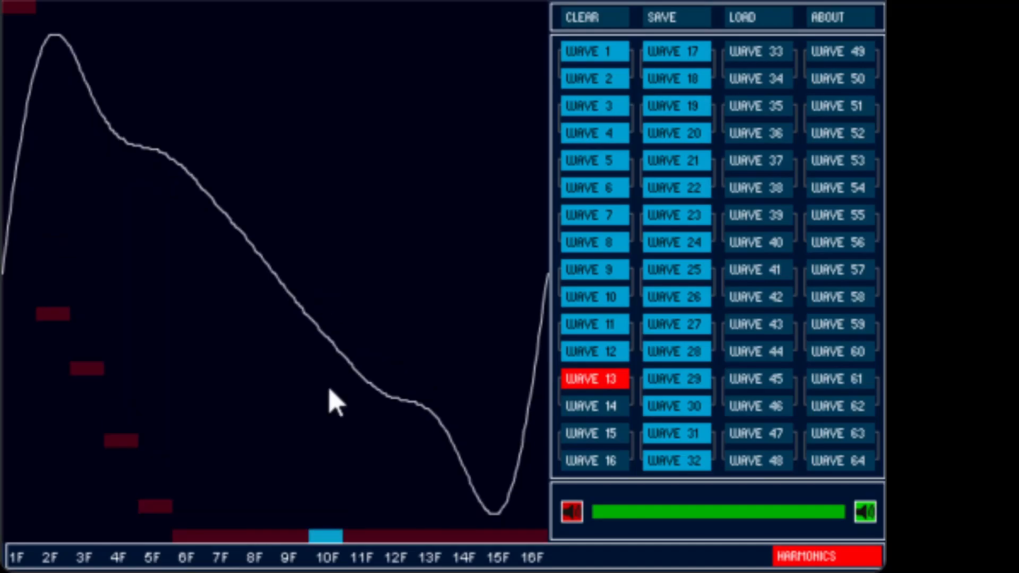
drag(327, 537, 335, 474)
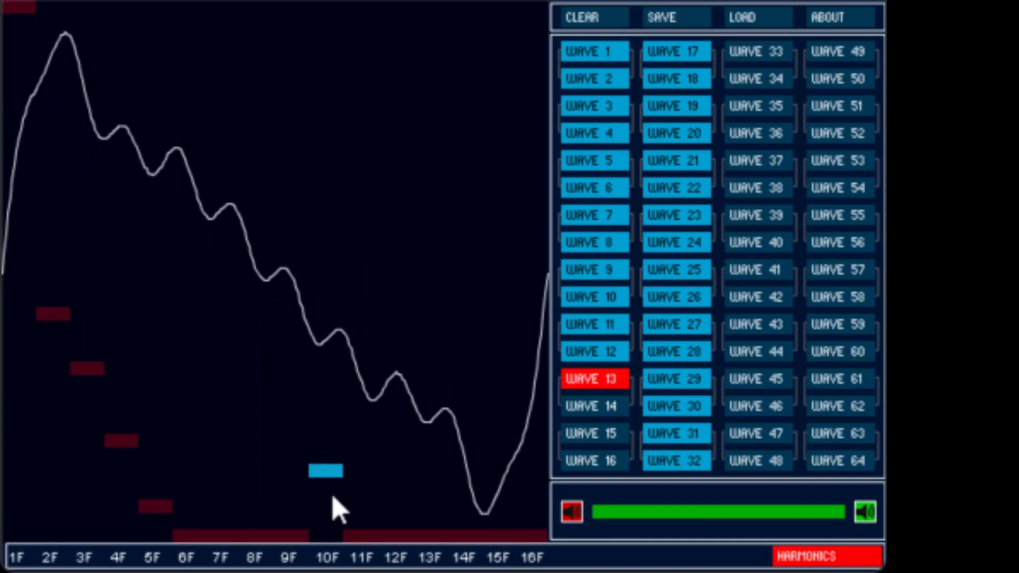
click(824, 553)
- Examine the shapes stored in Wave 14, Wave 1, Wave 2 and Wave 3
click(593, 413)
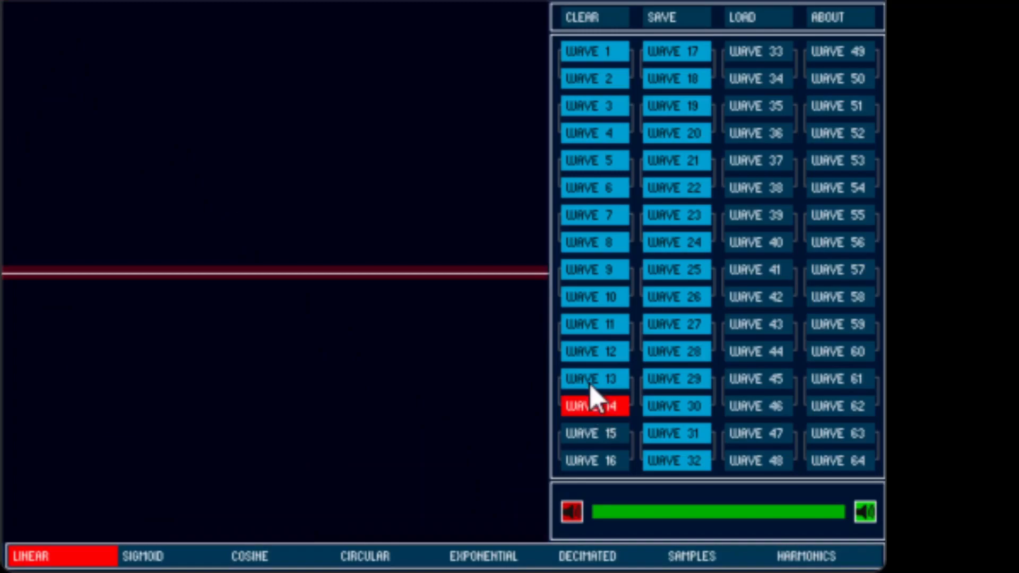
click(589, 52)
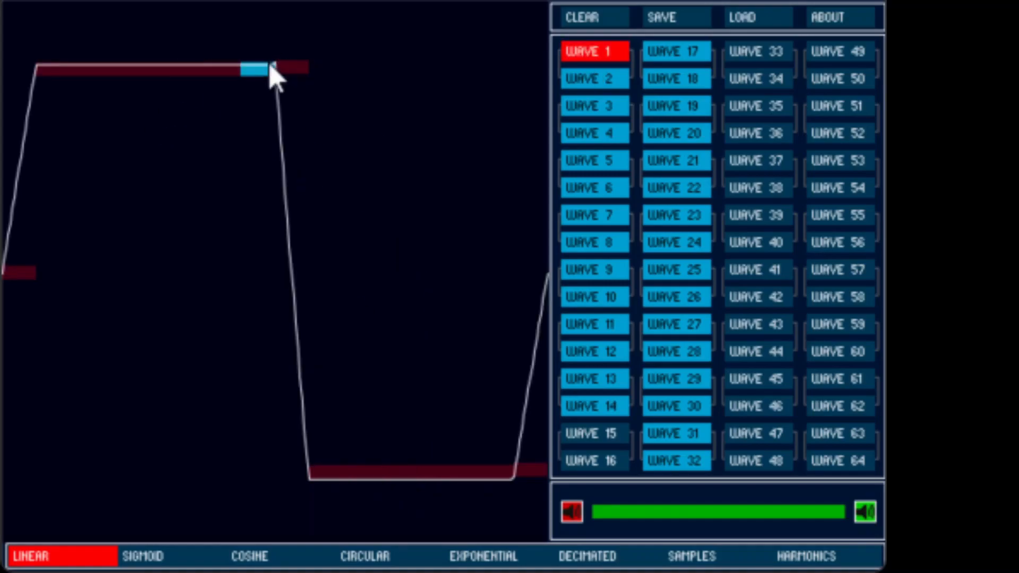
click(597, 74)
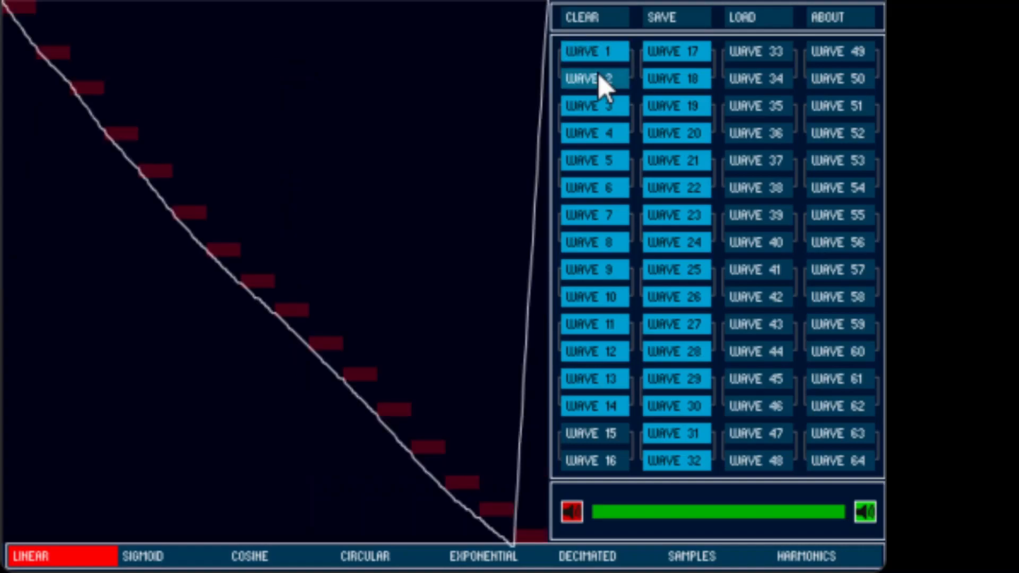
click(598, 74)
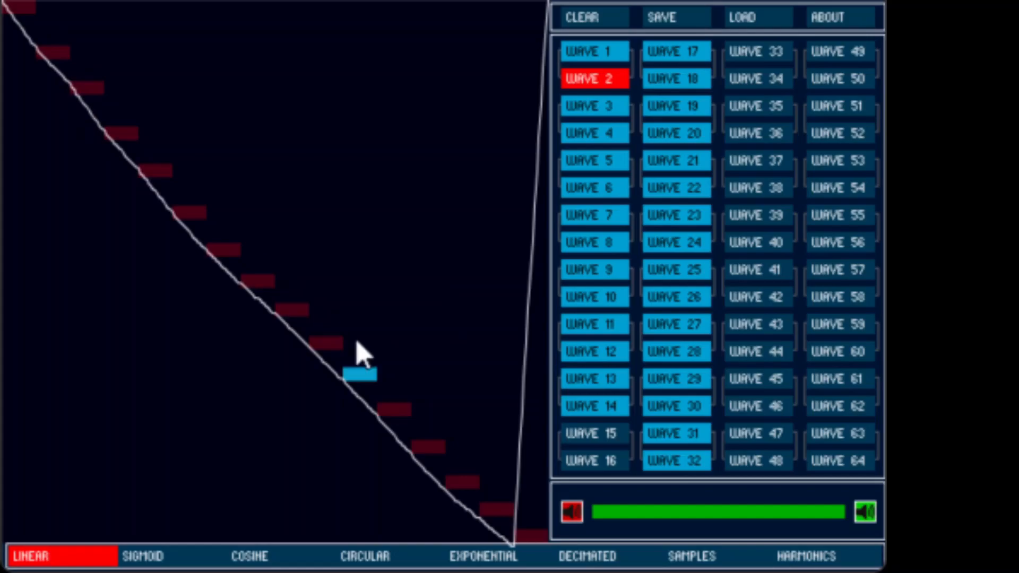
click(619, 84)
click(588, 105)
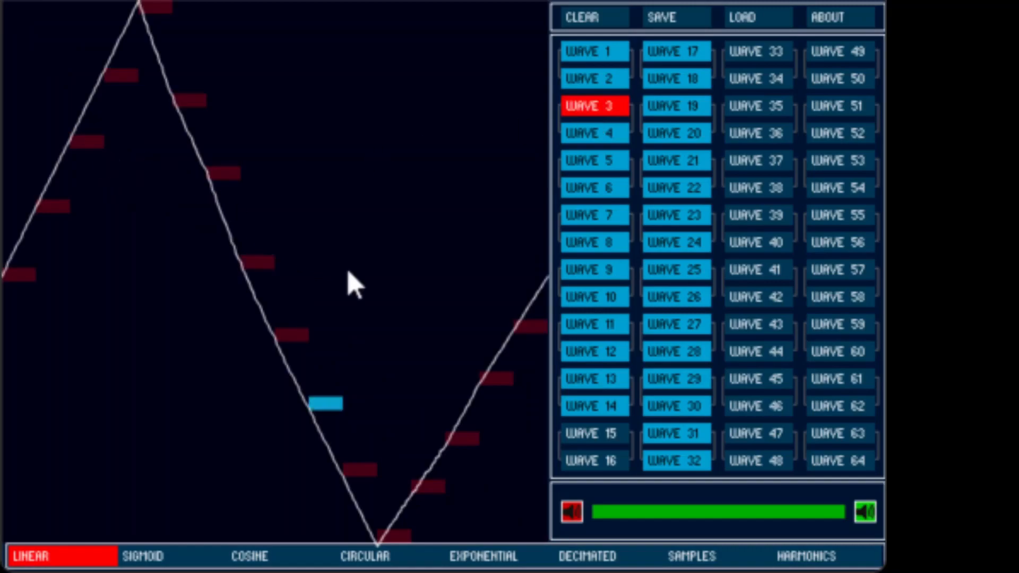
- Compare Wave 4 in the Sigmoid, Cosine, Circular, Exponential and Decimated curve modes against Linear
click(601, 133)
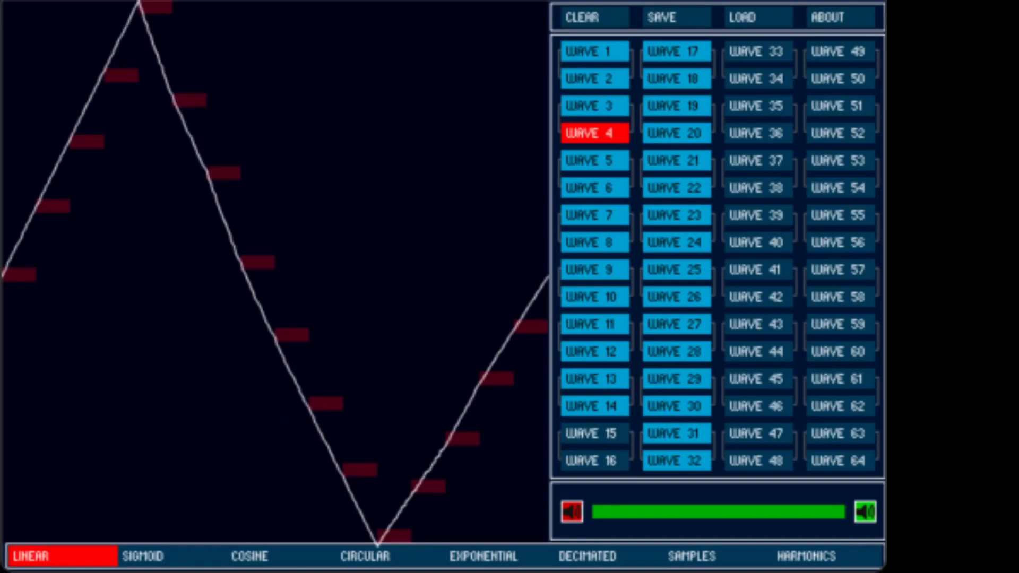
click(152, 563)
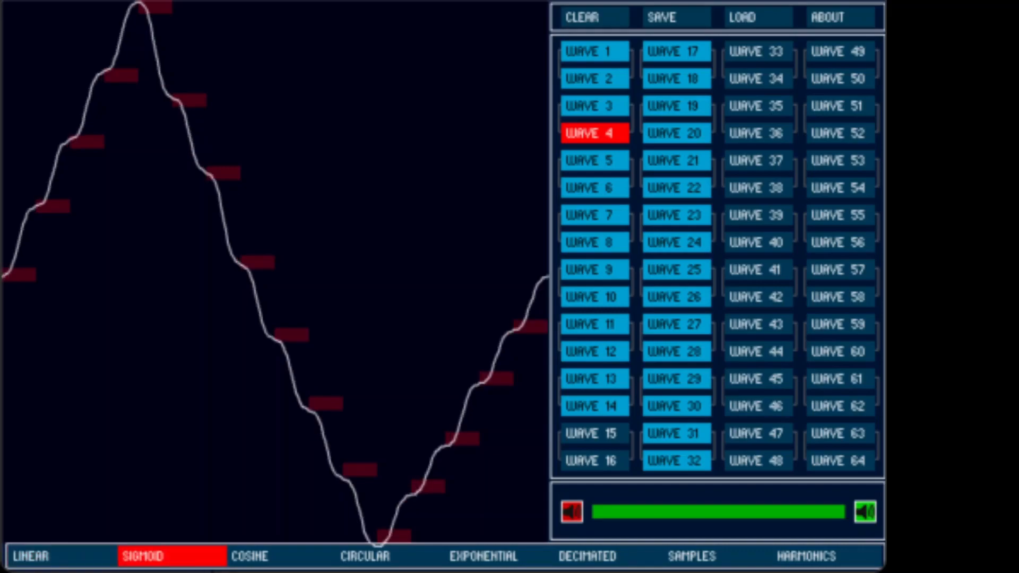
click(260, 557)
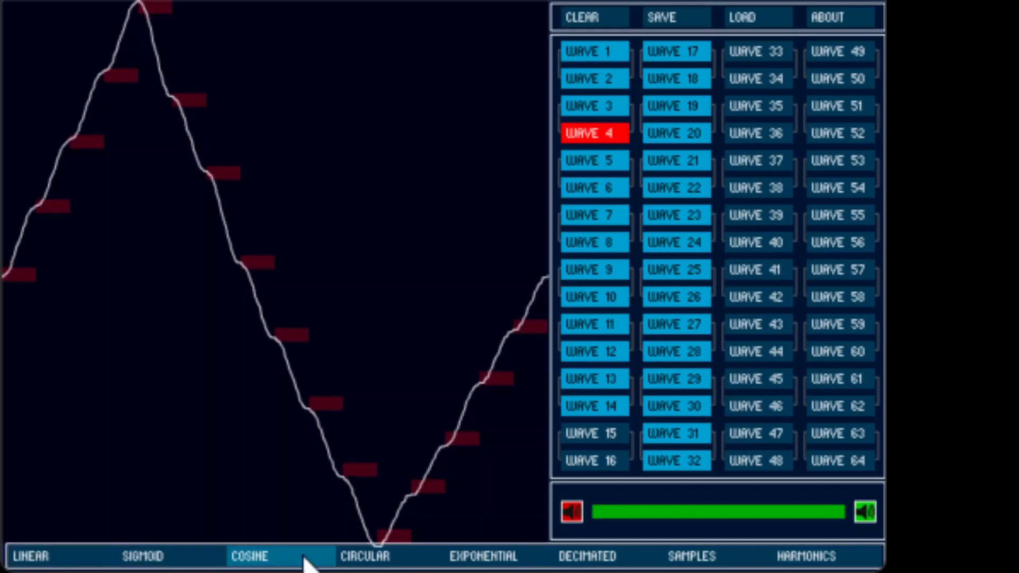
click(379, 562)
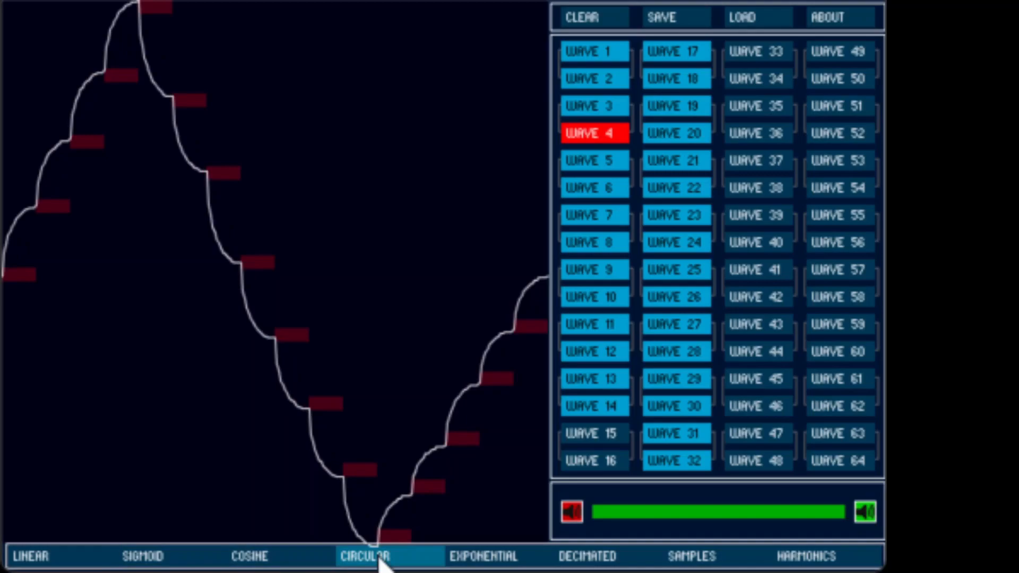
click(480, 562)
click(405, 560)
click(281, 561)
click(159, 557)
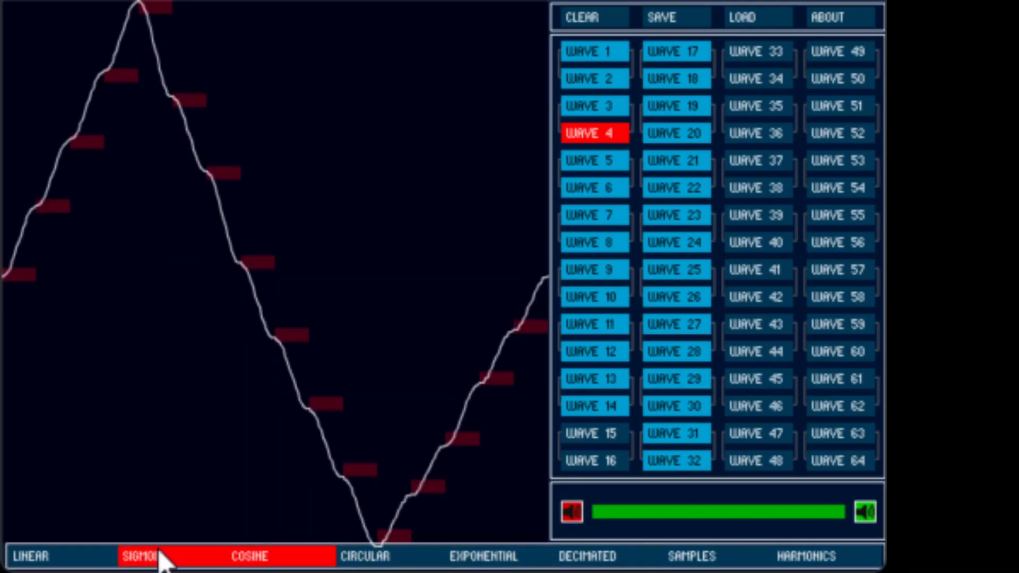
click(28, 562)
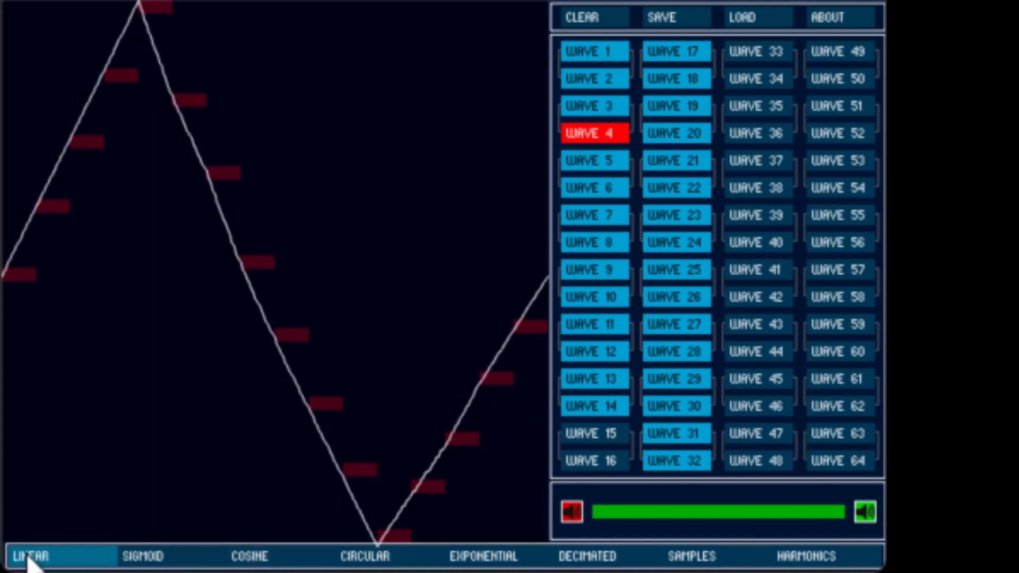
click(591, 564)
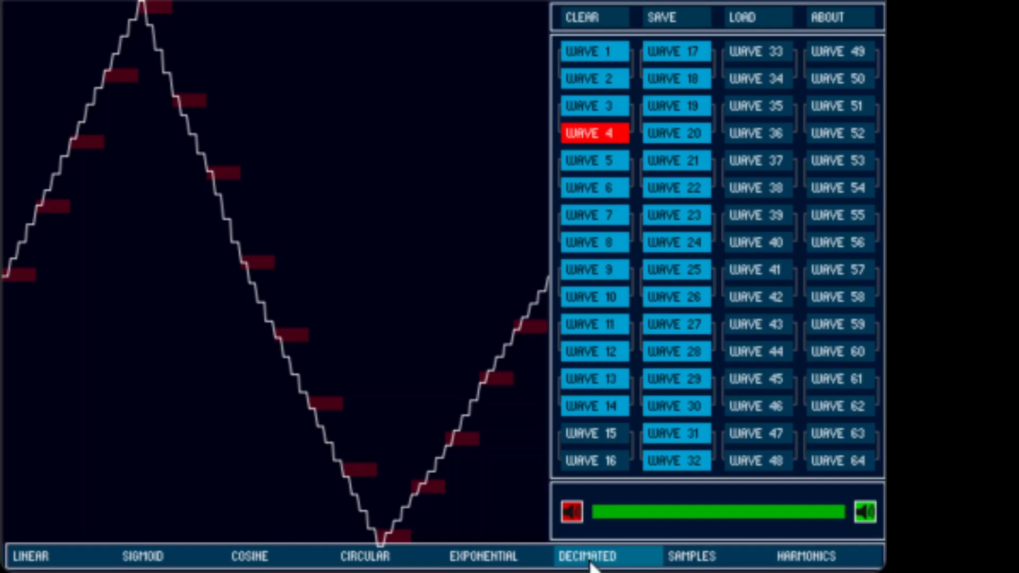
click(30, 556)
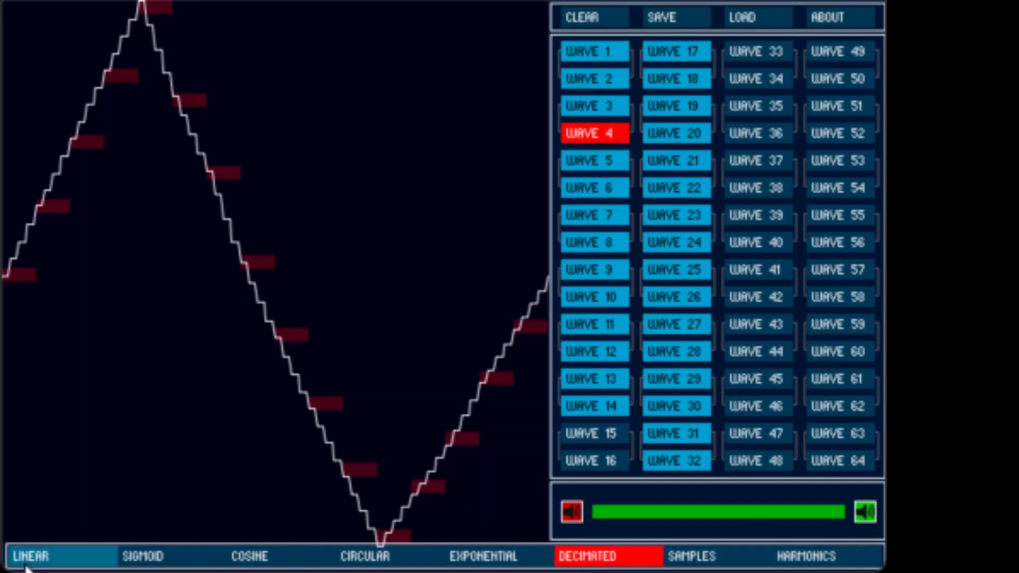
- Examine the waveforms and curve modes stored in Wave 5, Wave 6 and Wave 7
click(585, 156)
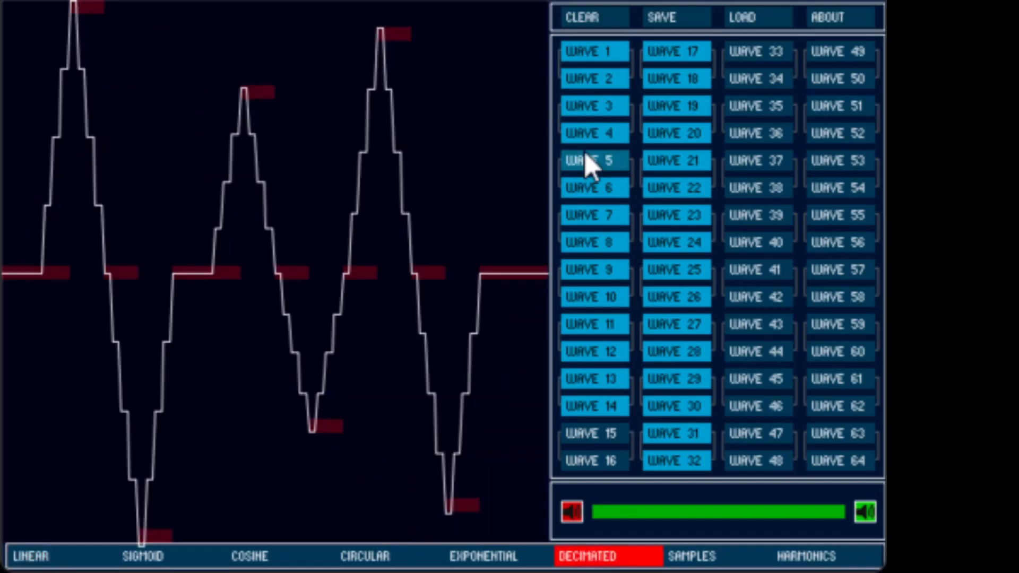
click(588, 159)
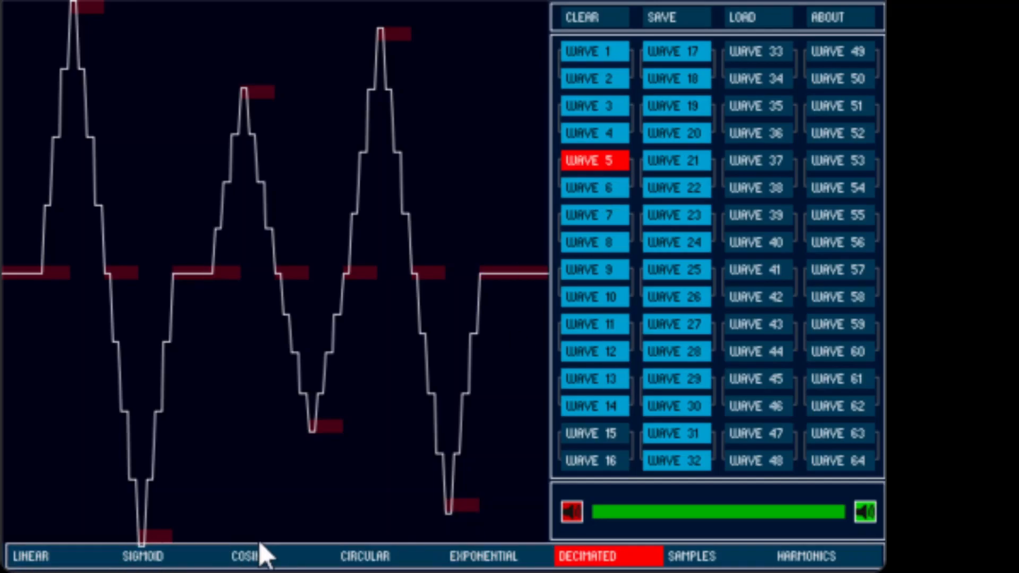
click(610, 185)
click(588, 213)
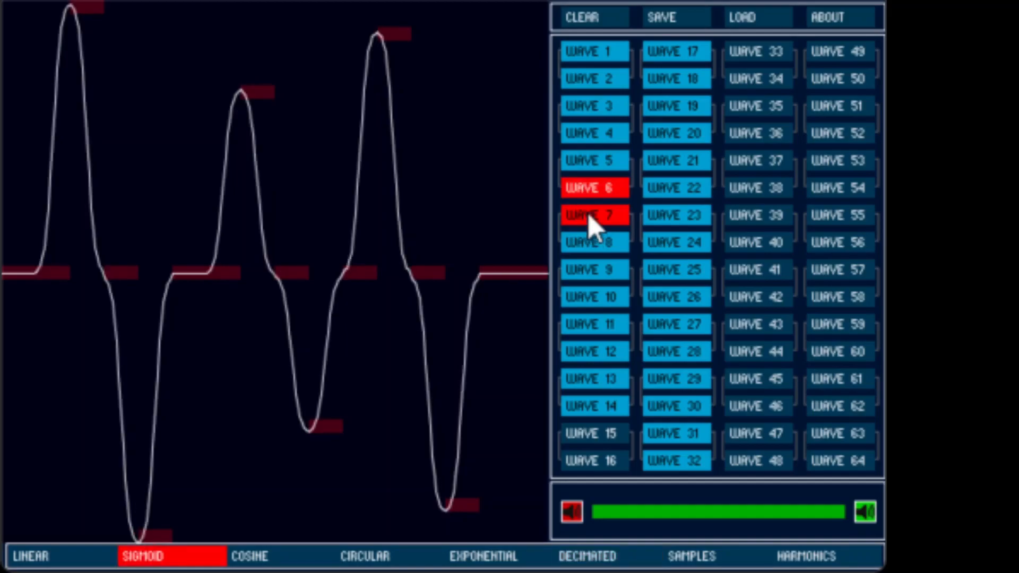
- Examine the waveforms and curve modes stored in Wave 8, Wave 9 and Wave 10
click(588, 241)
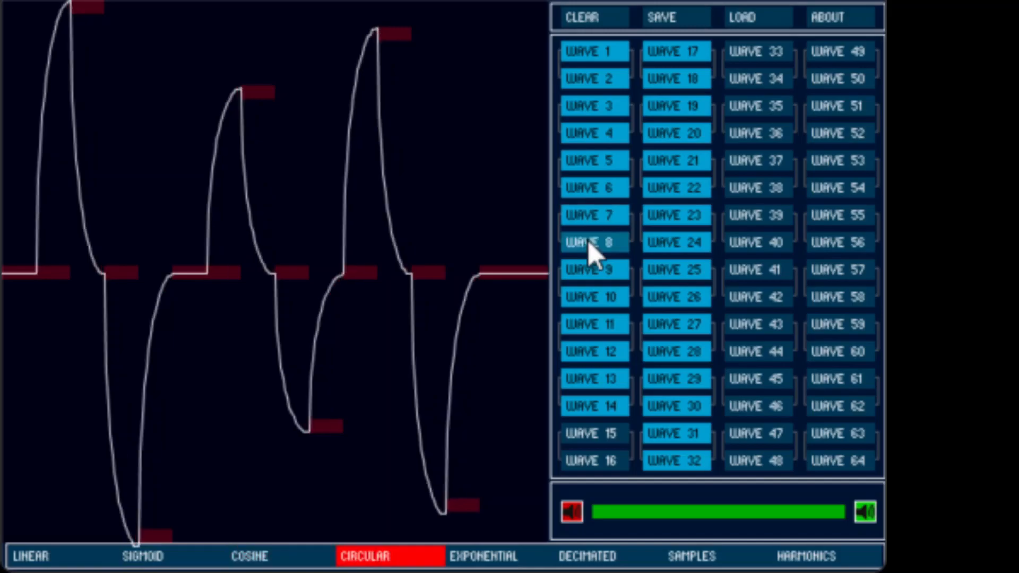
click(588, 241)
click(587, 273)
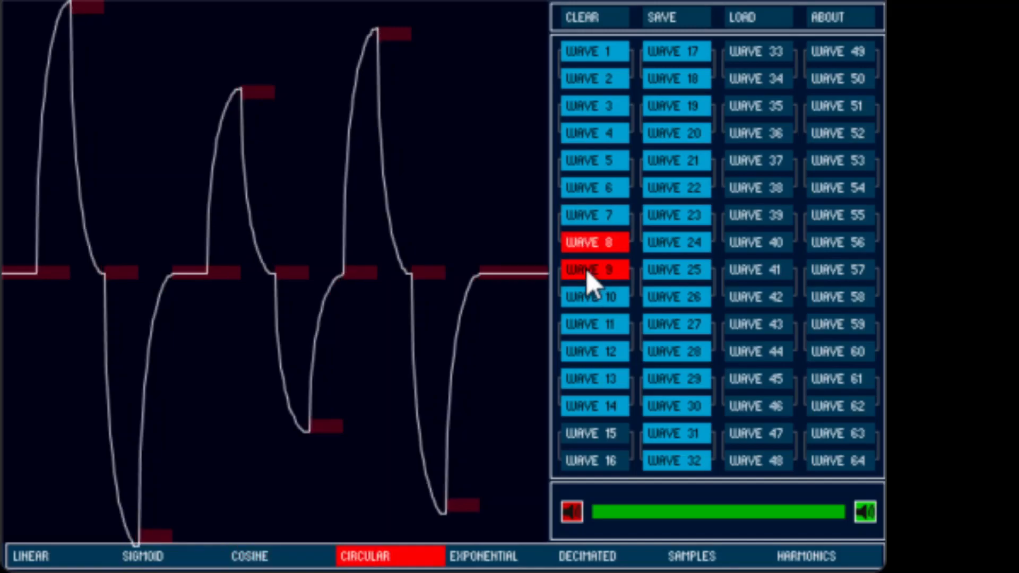
click(587, 295)
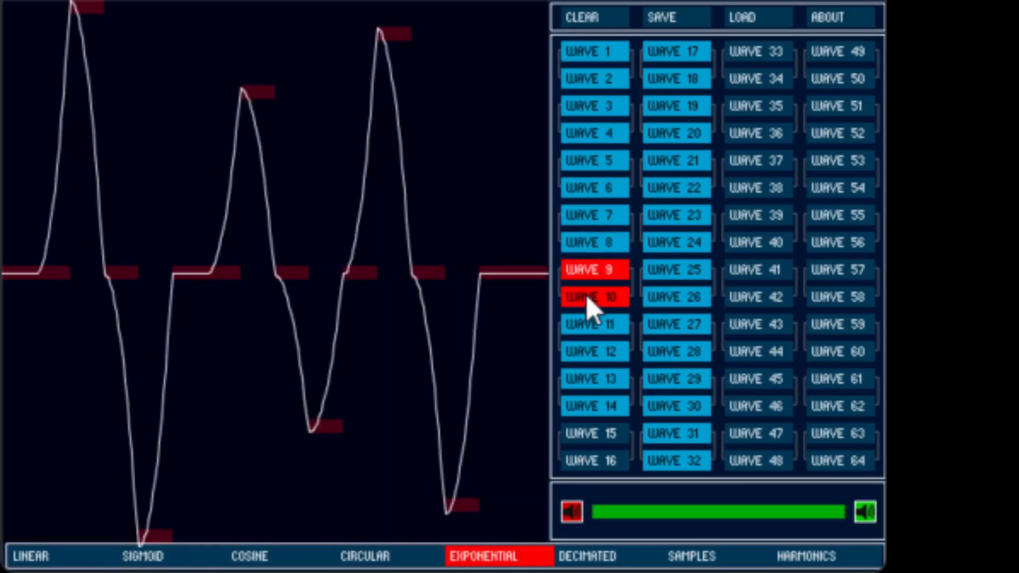
- Examine the harmonic levels stored in Wave 11 and the shape stored in Wave 14
click(584, 326)
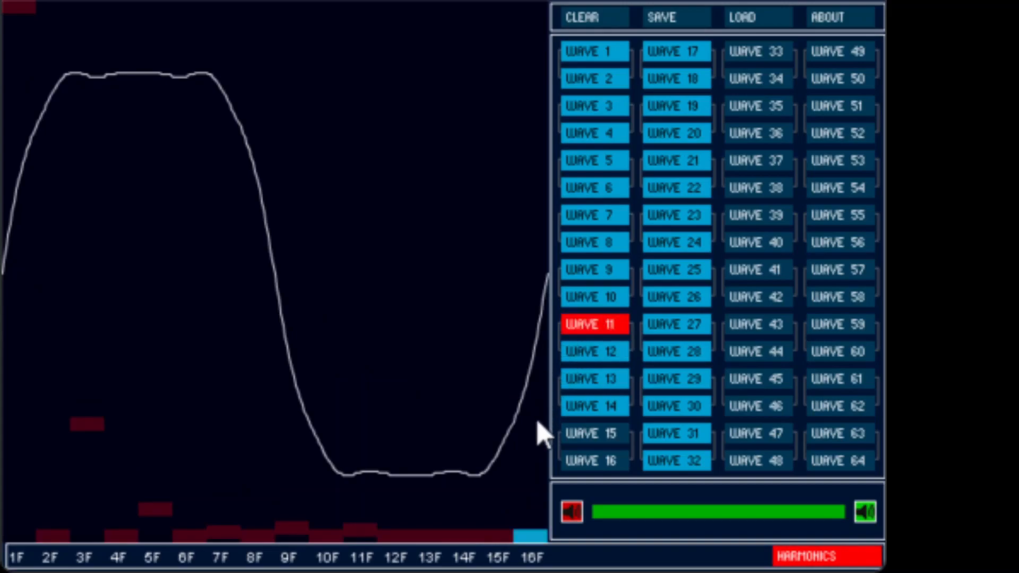
click(821, 554)
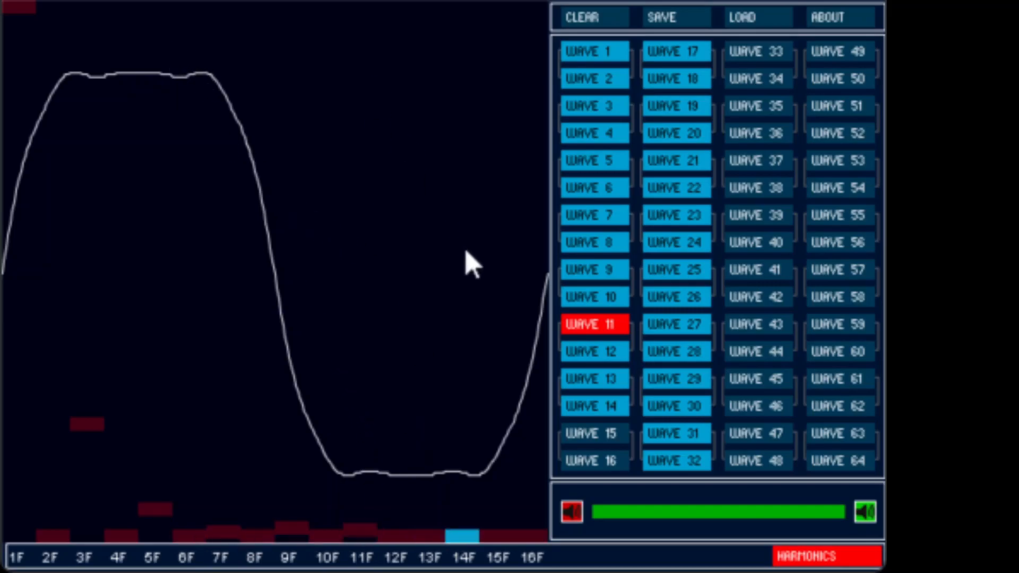
click(603, 407)
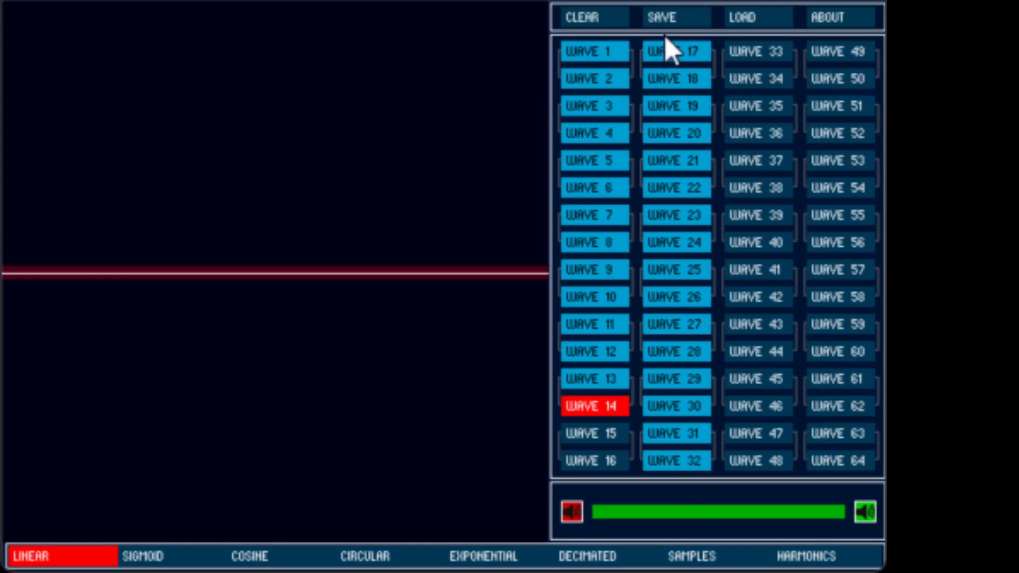
- Compare the harmonic settings and resulting shapes stored in Wave 17 through Wave 23, one by one
click(672, 47)
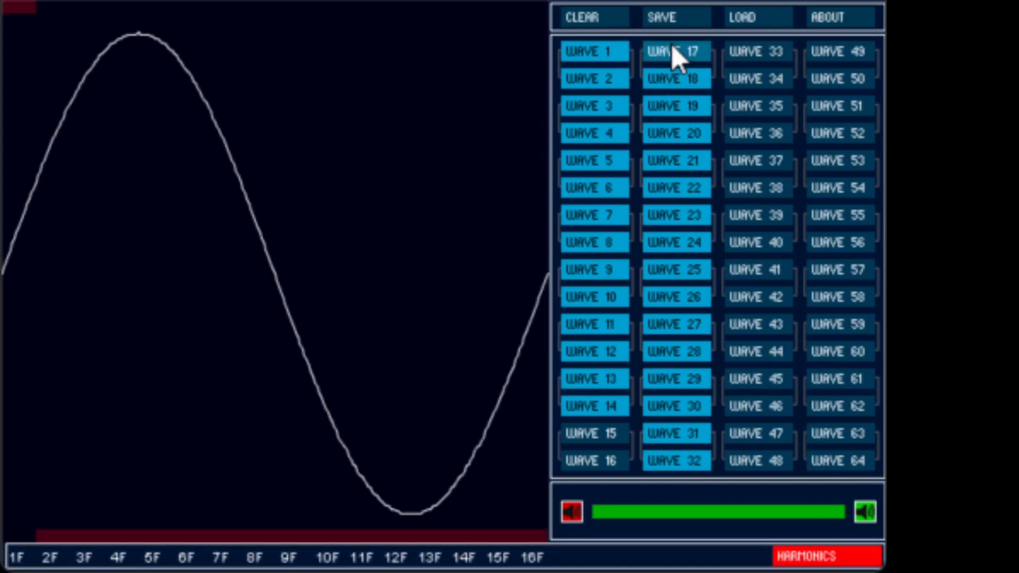
click(675, 78)
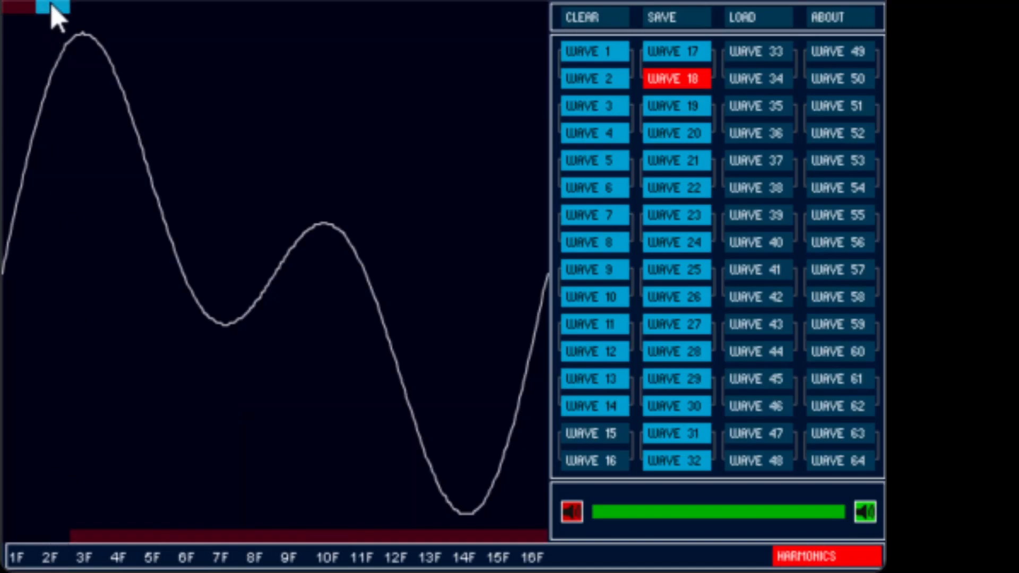
click(677, 105)
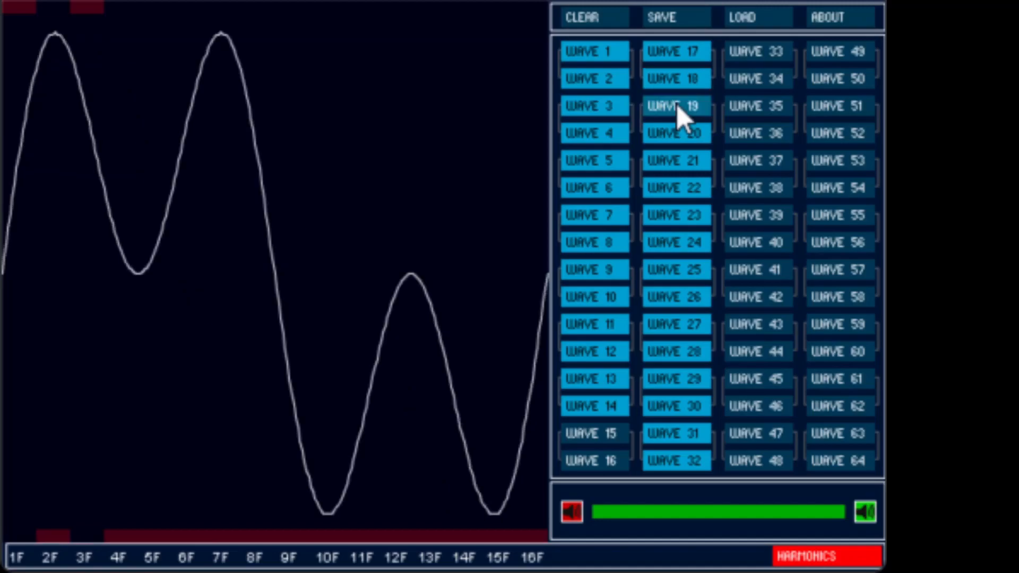
click(679, 133)
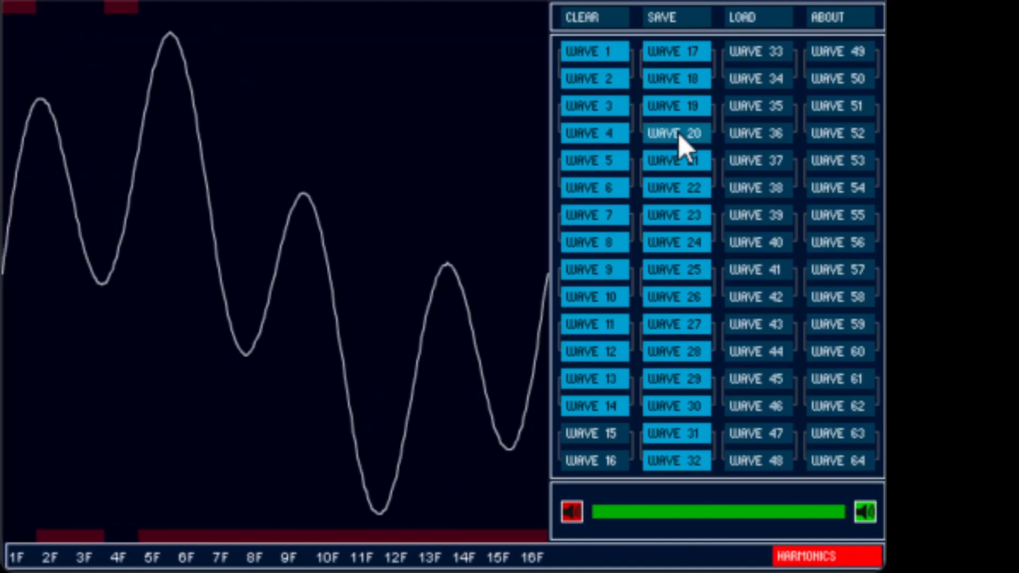
click(677, 160)
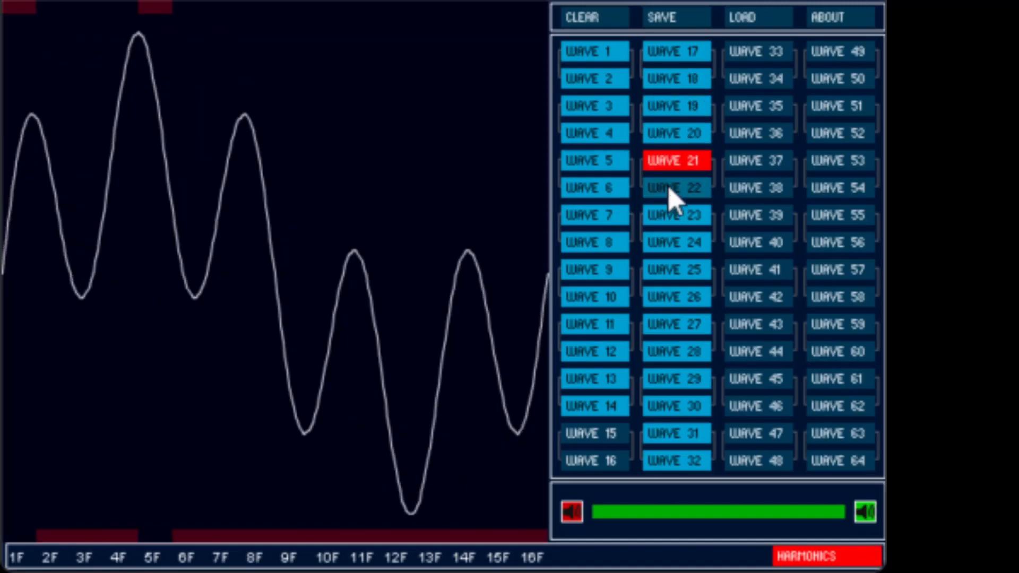
click(668, 189)
click(667, 220)
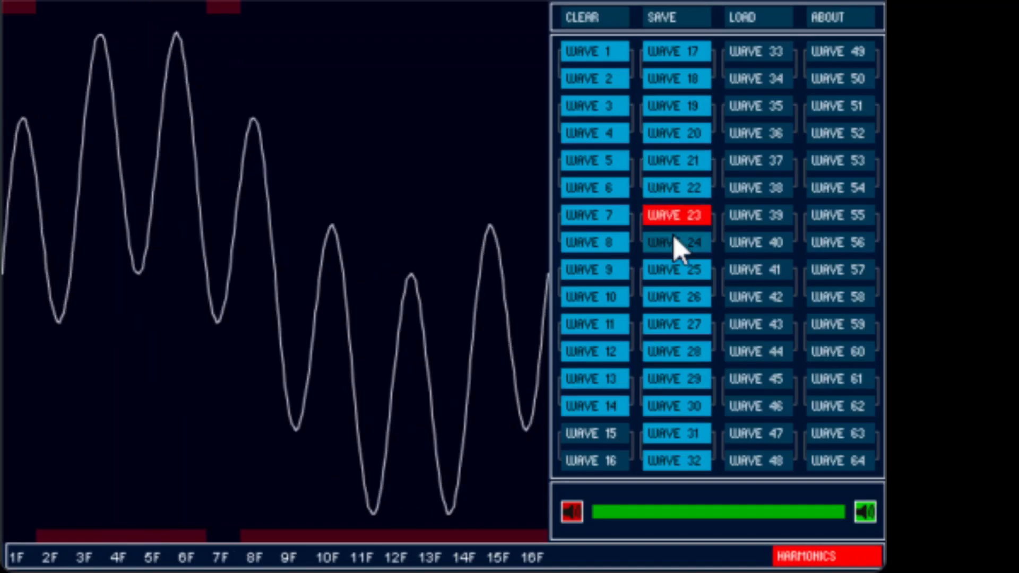
- Compare the higher-harmonic combinations stored in Wave 24 through Wave 32, one by one
click(674, 236)
click(674, 275)
click(673, 297)
click(670, 327)
click(670, 352)
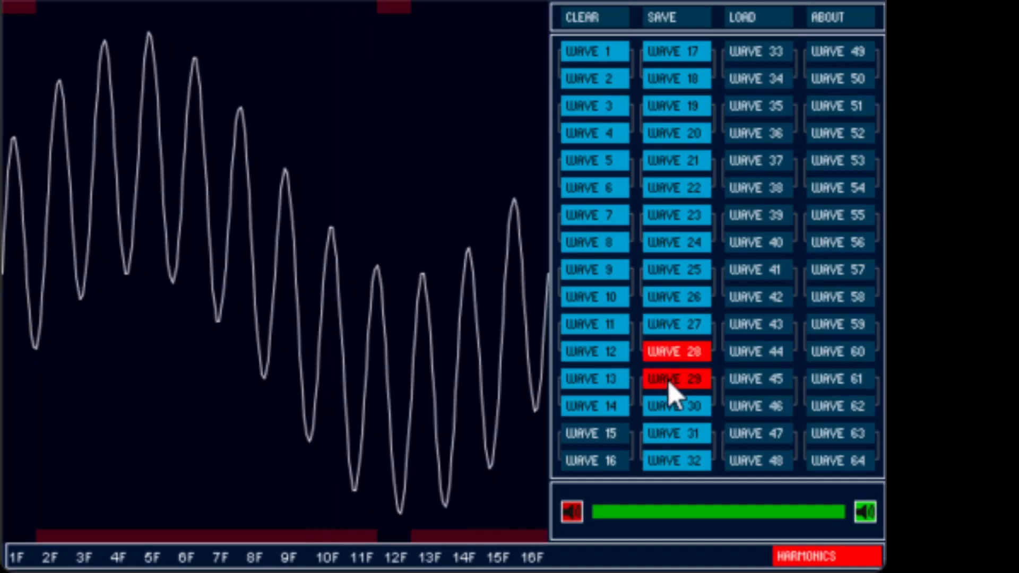
click(668, 379)
click(675, 407)
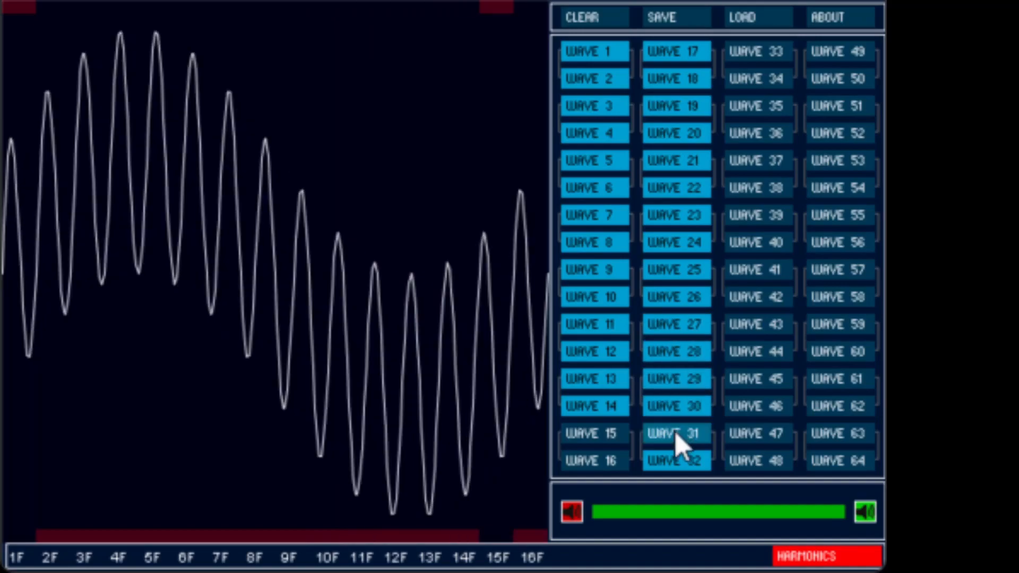
click(676, 436)
click(680, 456)
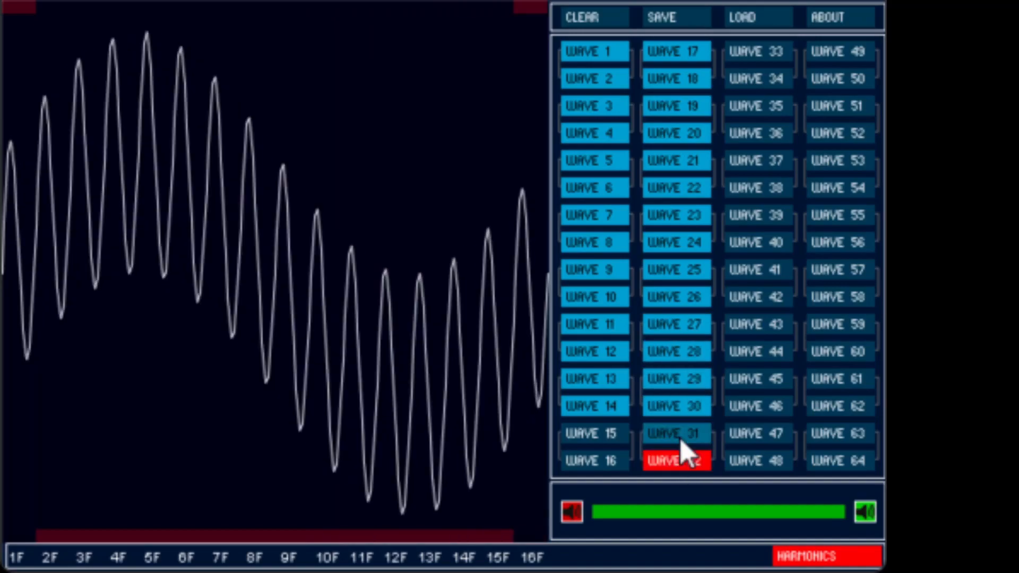